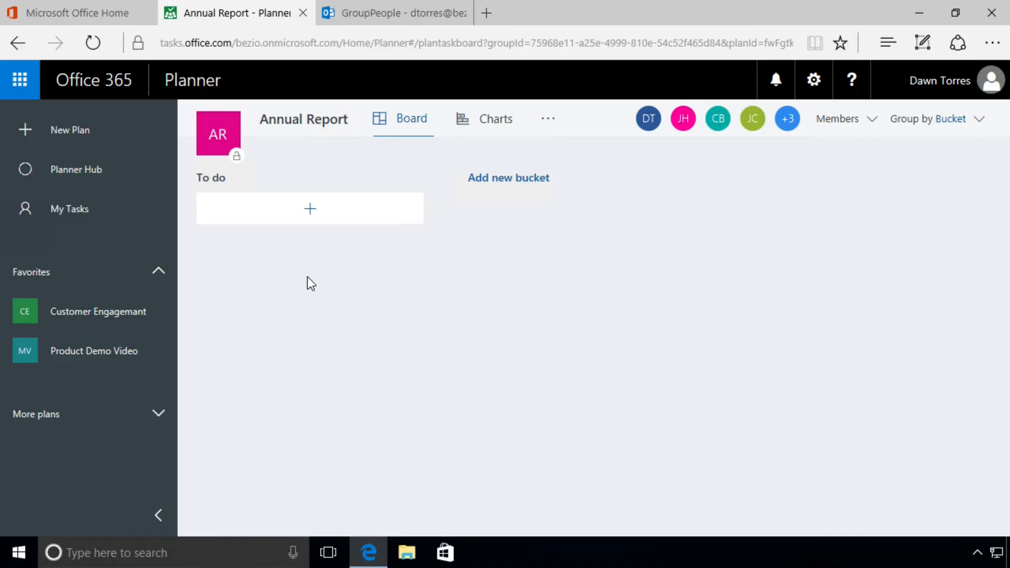
- Add a task named "Profit and Loss Statement" to the To do bucket of the Annual Report plan
{"action": "left_click", "coordinate": [310, 210]}
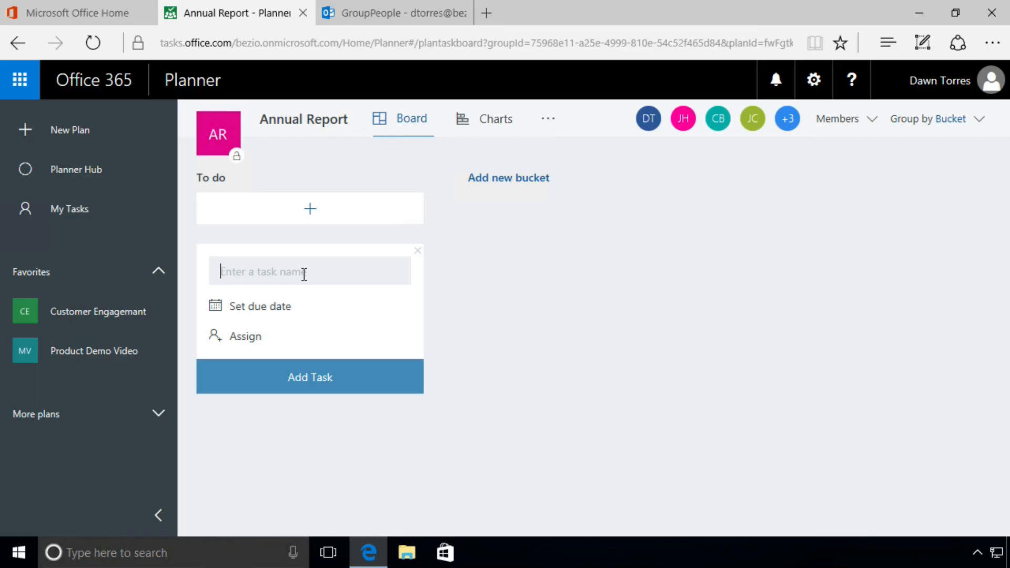
{"action": "type", "text": "Profit and Loss Statement"}
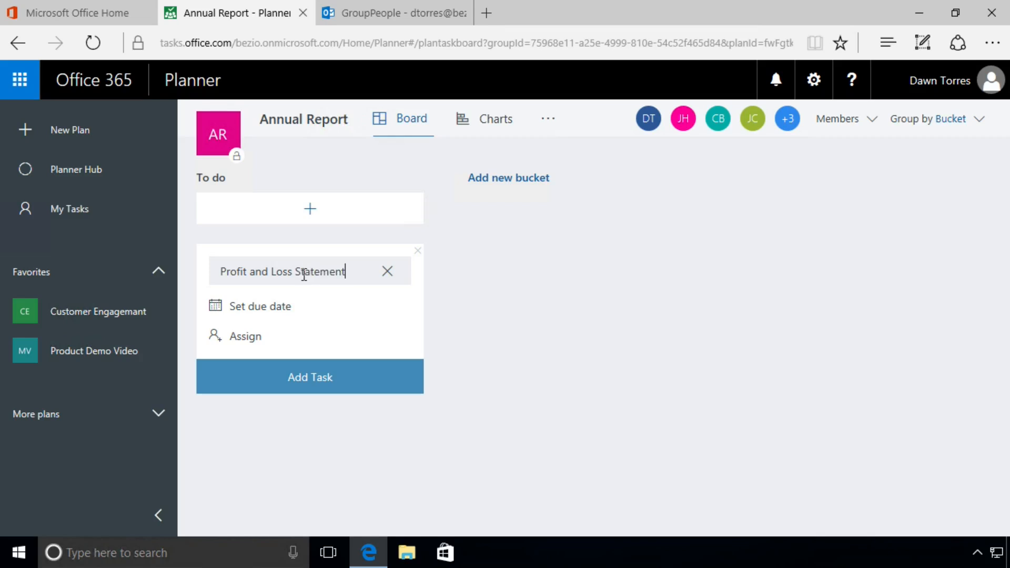
{"action": "left_click", "coordinate": [344, 384]}
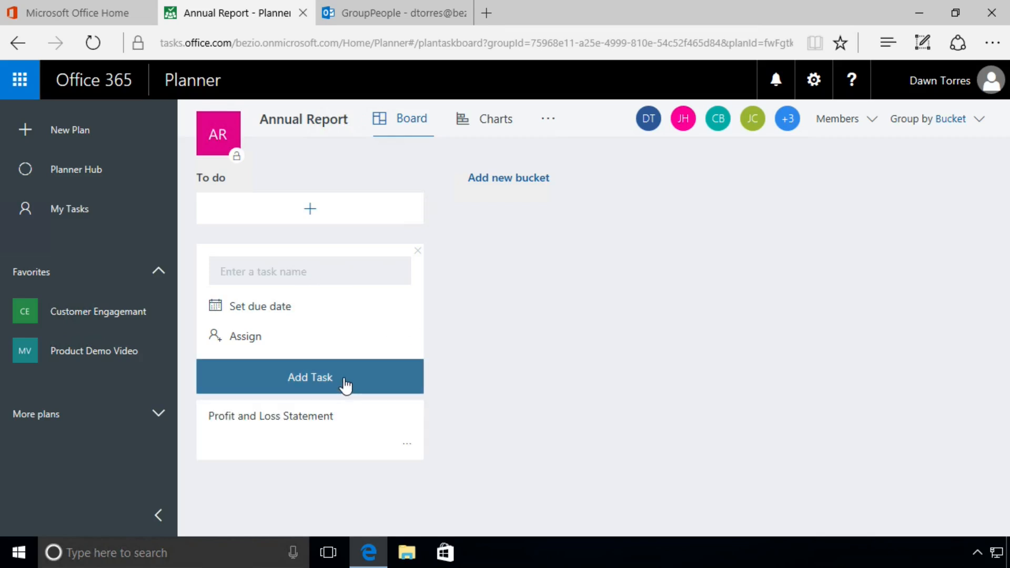
{"action": "left_click", "coordinate": [508, 374]}
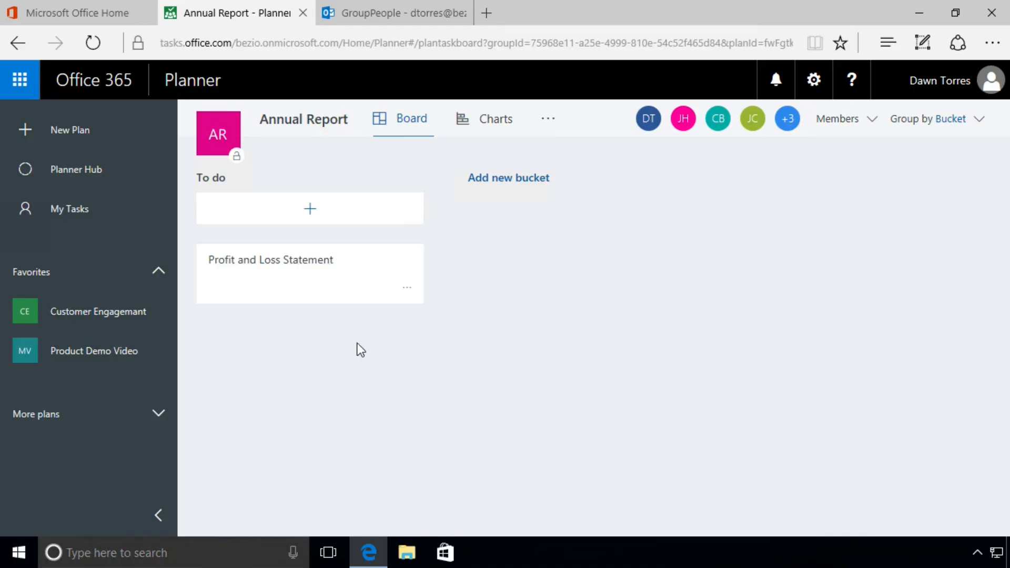
- Add a task named "Changes in Reporting" to the To do bucket
{"action": "left_click", "coordinate": [310, 216]}
{"action": "type", "text": "Changes"}
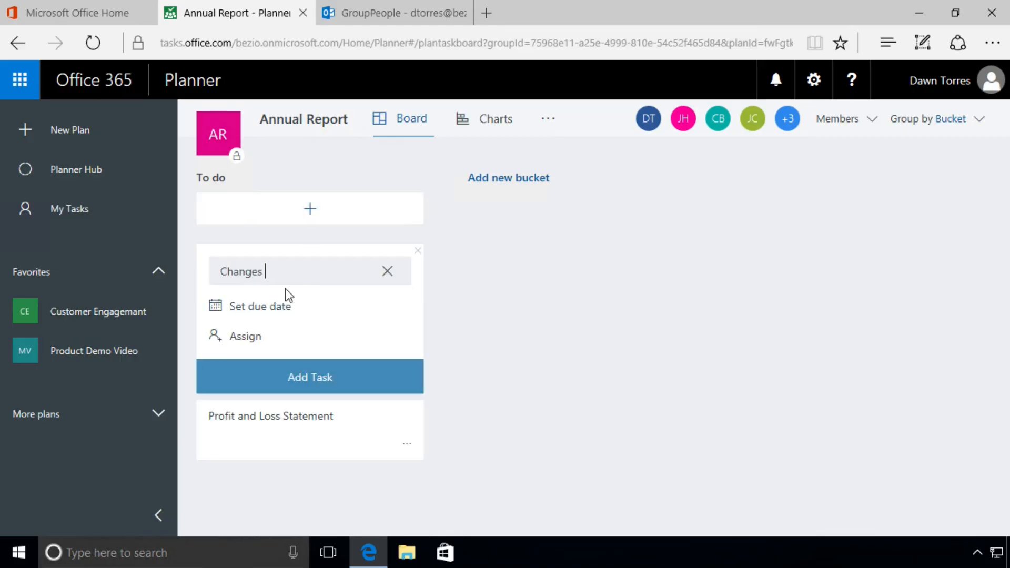
{"action": "type", "text": " in Reporting"}
{"action": "left_click", "coordinate": [327, 387]}
{"action": "left_click", "coordinate": [588, 370]}
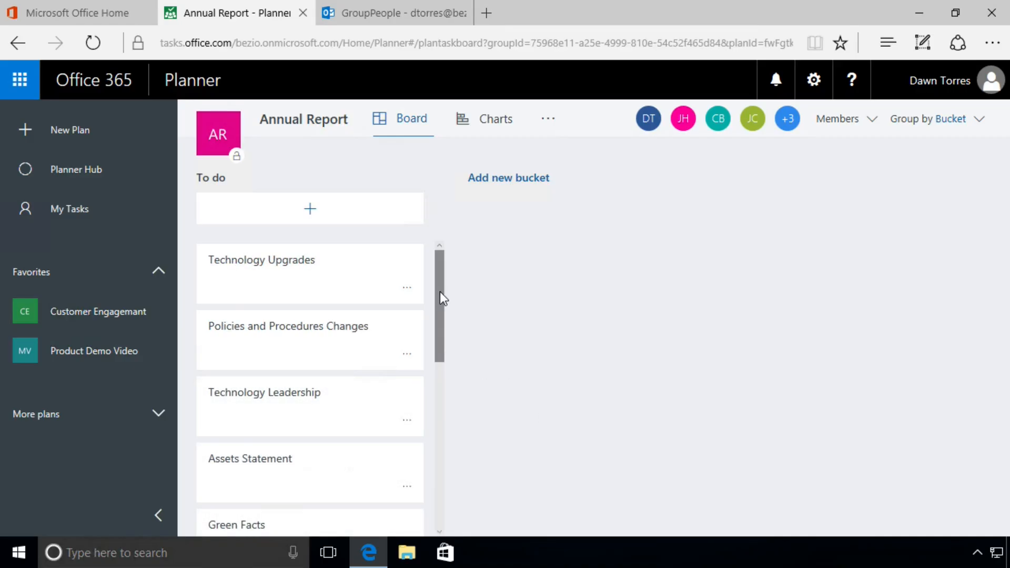
- Assign the Technology Upgrades task to the plan member with the initials RE and return to the board
{"action": "mouse_move", "coordinate": [438, 291]}
{"action": "left_mouse_down"}
{"action": "mouse_move", "coordinate": [429, 476]}
{"action": "mouse_move", "coordinate": [446, 282]}
{"action": "left_mouse_up"}
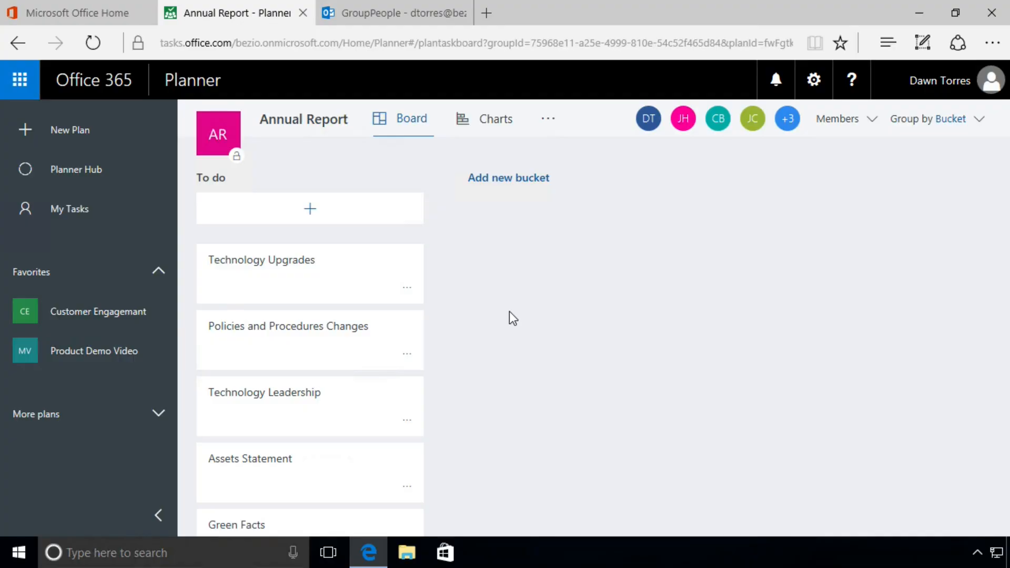
{"action": "left_click", "coordinate": [287, 283]}
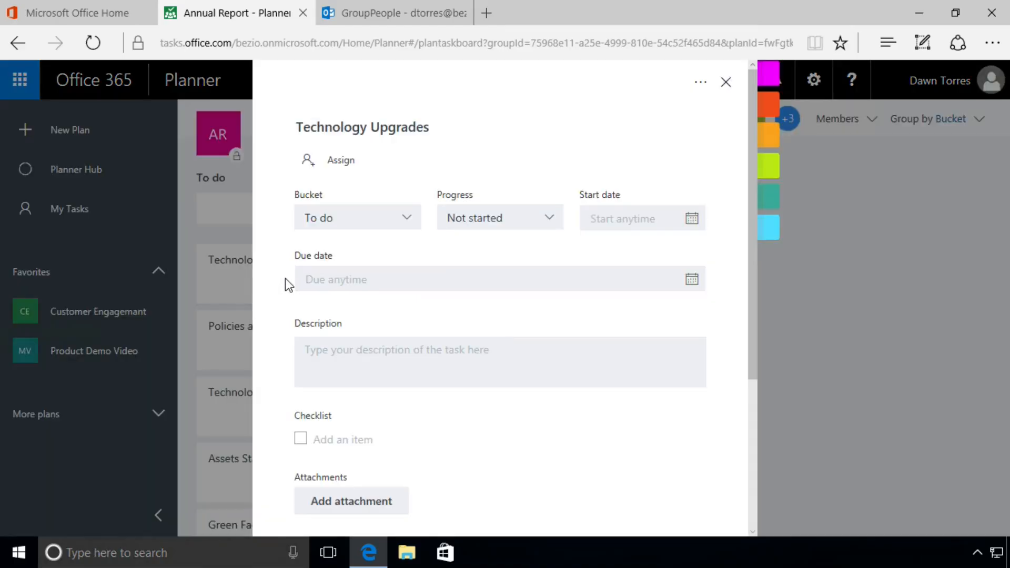
{"action": "left_click", "coordinate": [340, 161]}
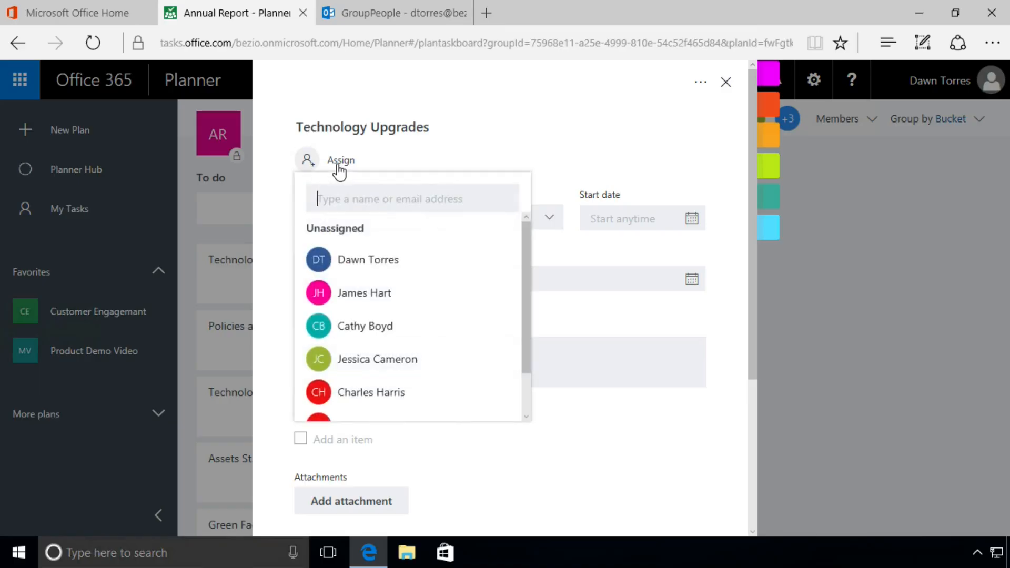
{"action": "scroll", "coordinate": [398, 324], "scroll_direction": "down", "scroll_amount": 2}
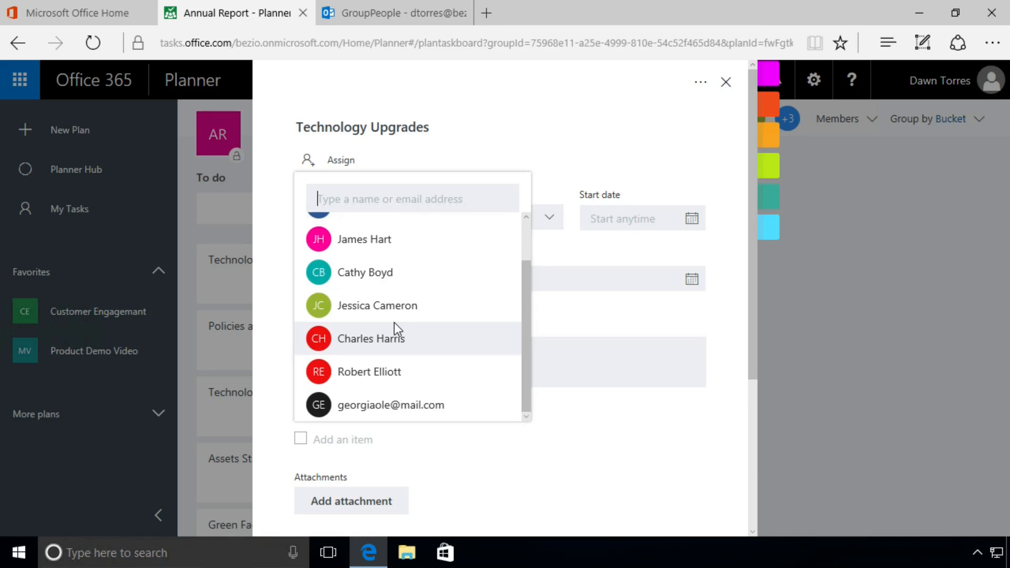
{"action": "left_click", "coordinate": [383, 376]}
{"action": "left_click", "coordinate": [524, 125]}
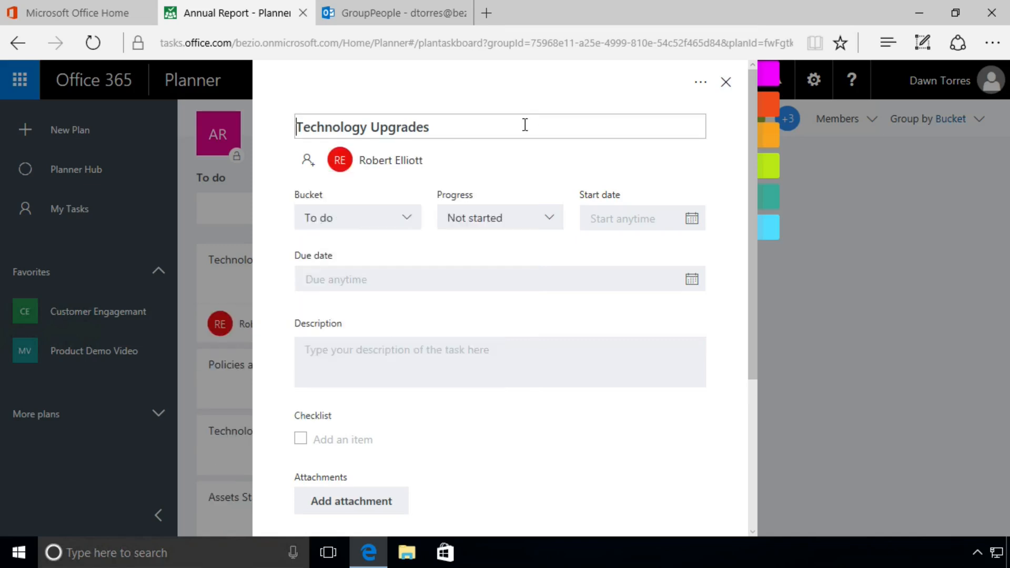
{"action": "left_click", "coordinate": [841, 297]}
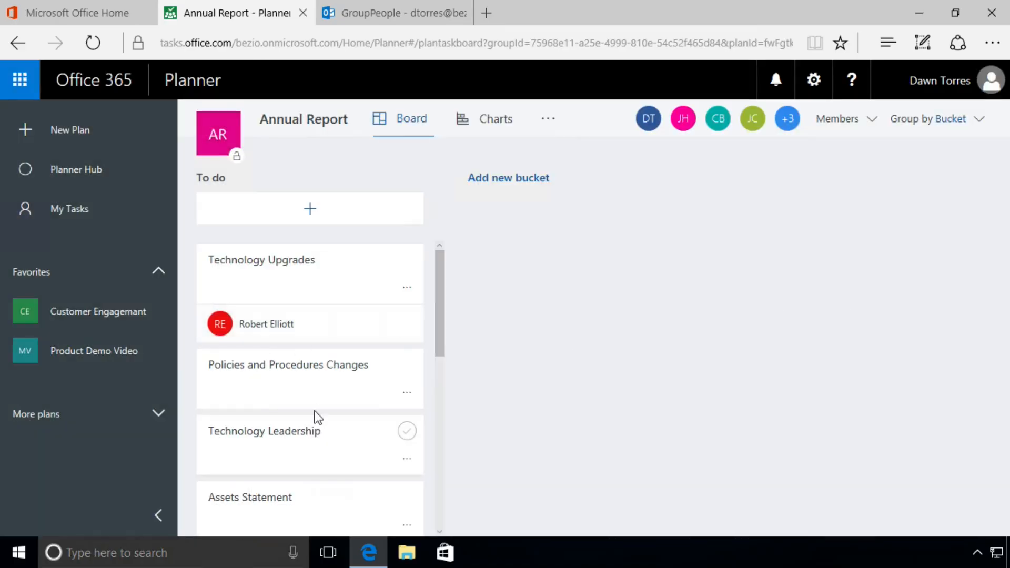
- Assign the Policies and Procedures Changes task to the plan member with the initials JC and close its details
{"action": "left_click", "coordinate": [318, 388]}
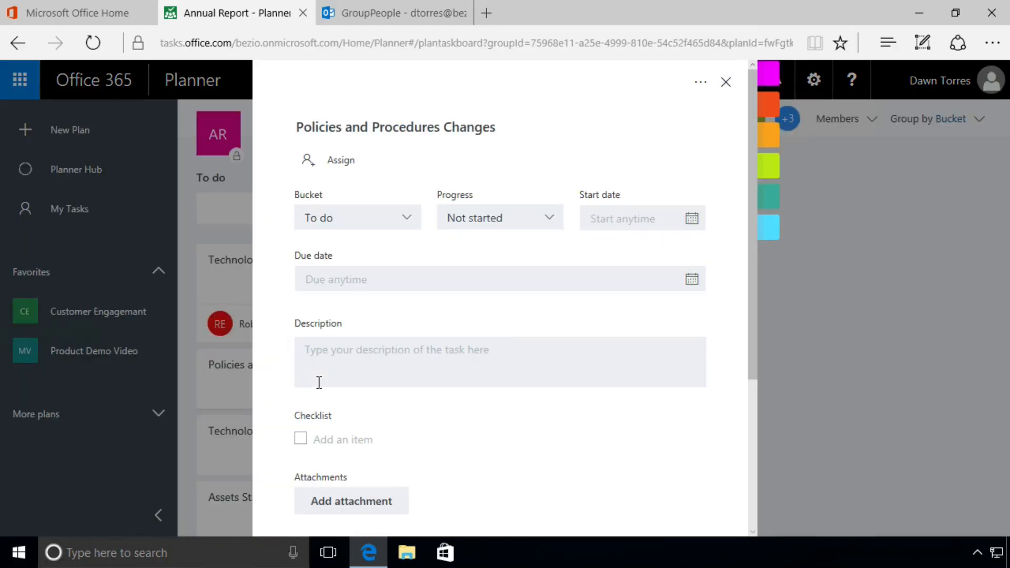
{"action": "left_click", "coordinate": [336, 163]}
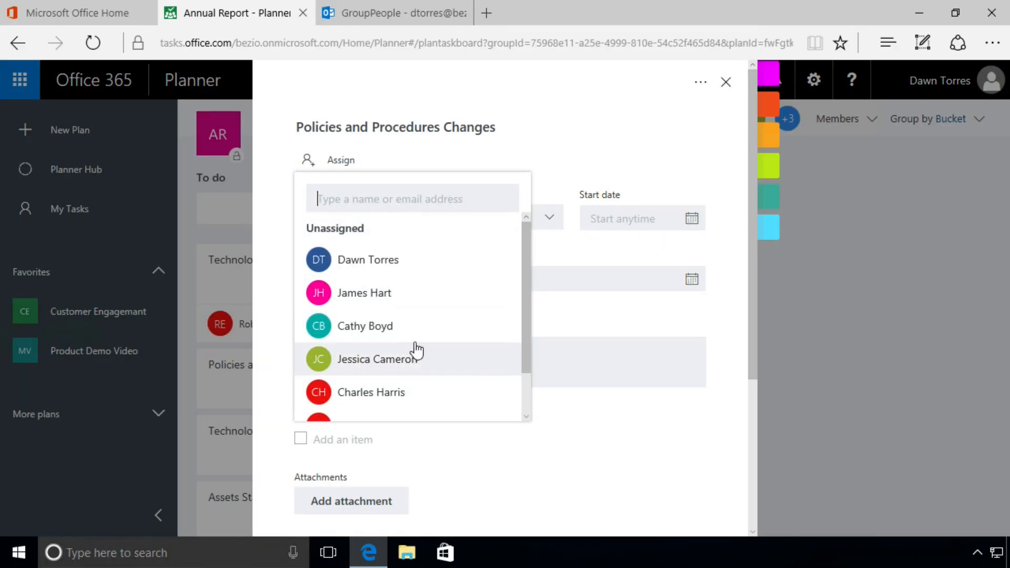
{"action": "scroll", "coordinate": [390, 390], "scroll_direction": "down", "scroll_amount": 1}
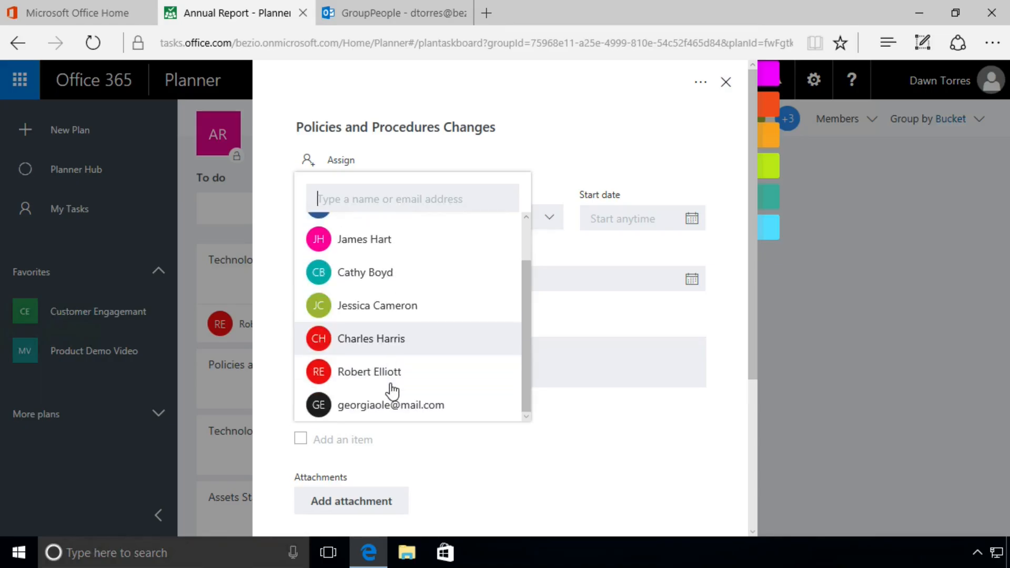
{"action": "left_click", "coordinate": [386, 312]}
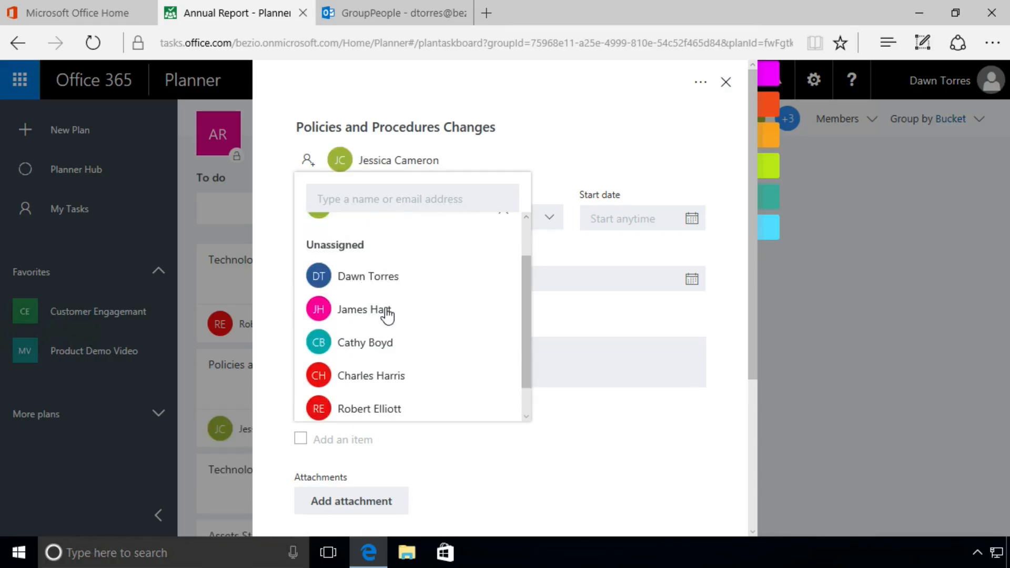
{"action": "left_click", "coordinate": [565, 149]}
{"action": "left_click", "coordinate": [823, 304]}
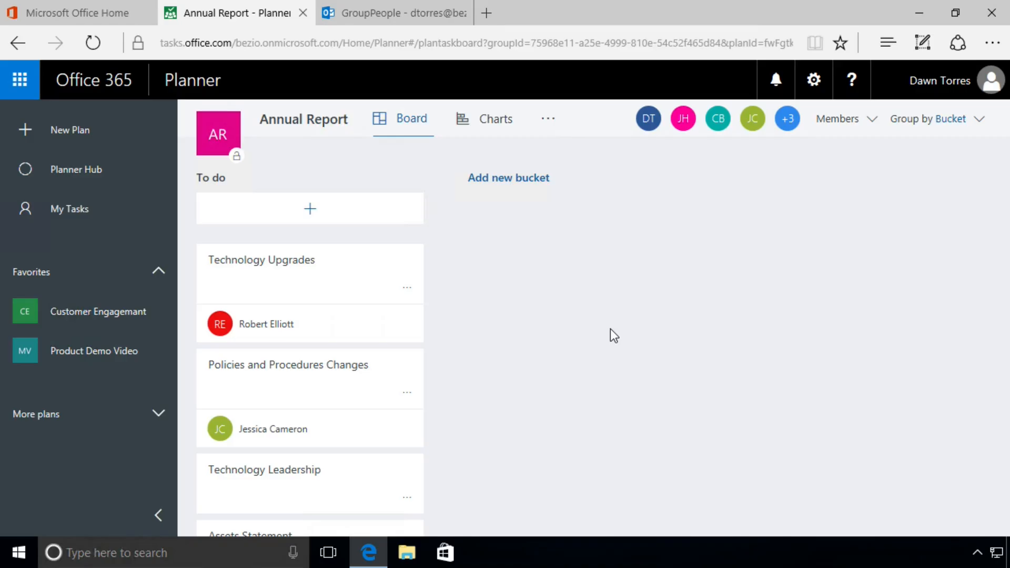
- Add a "New Products" task to the To do bucket, assigned to the plan member with the initials CB
{"action": "left_click", "coordinate": [309, 210]}
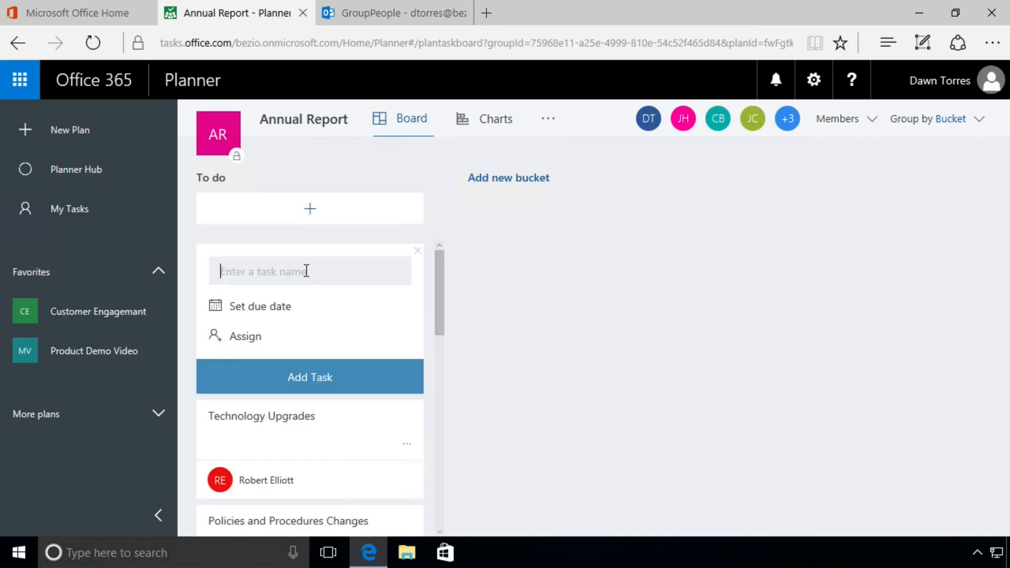
{"action": "type", "text": "New"}
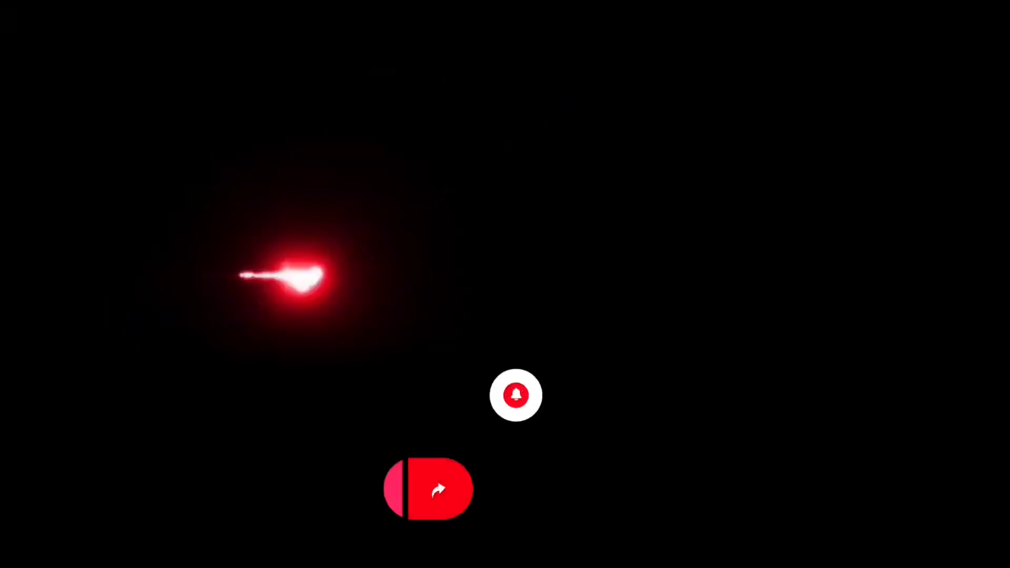
{"action": "type", "text": "Pro"}
{"action": "type", "text": "ducts"}
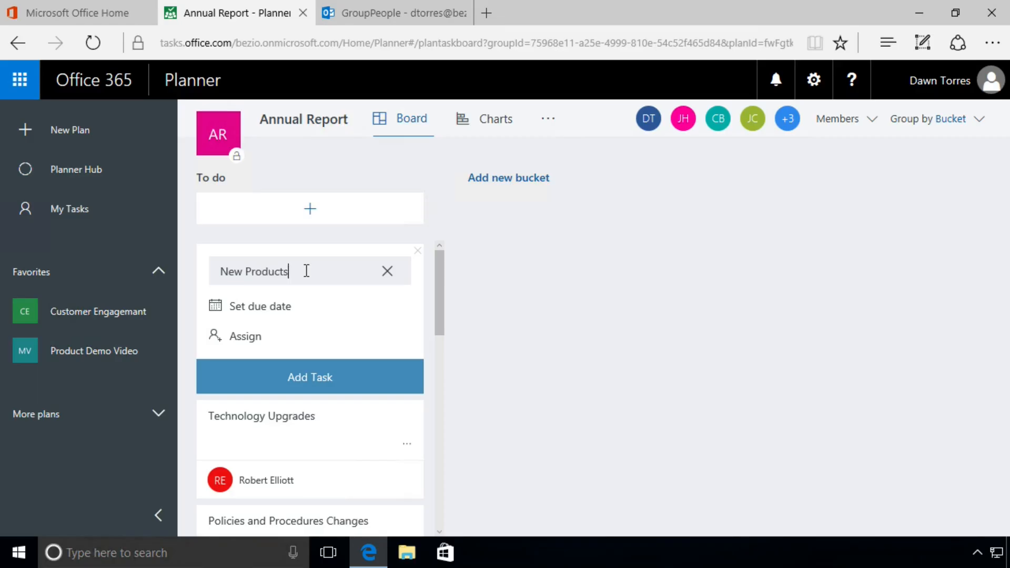
{"action": "left_click", "coordinate": [246, 339]}
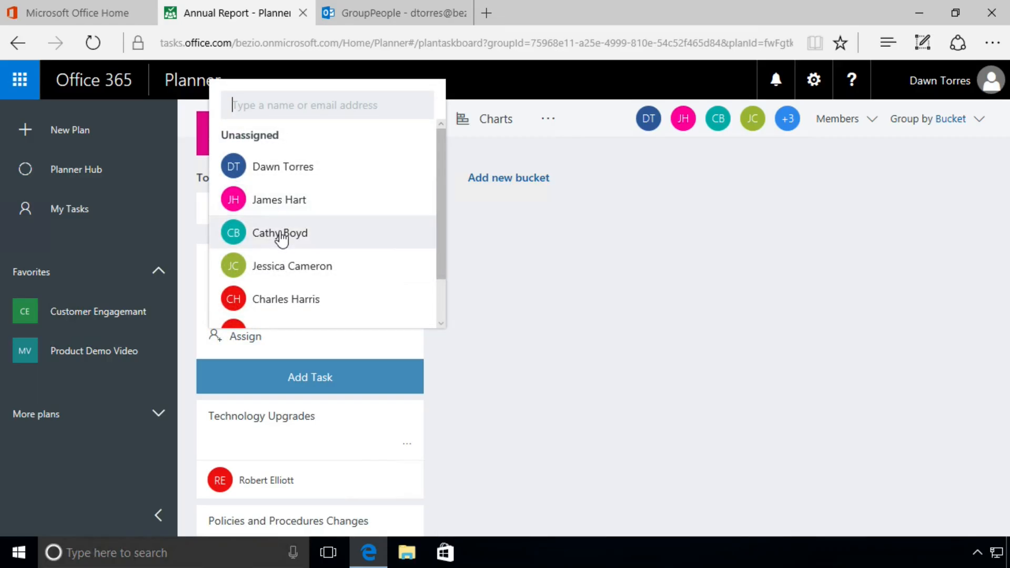
{"action": "left_click", "coordinate": [247, 236]}
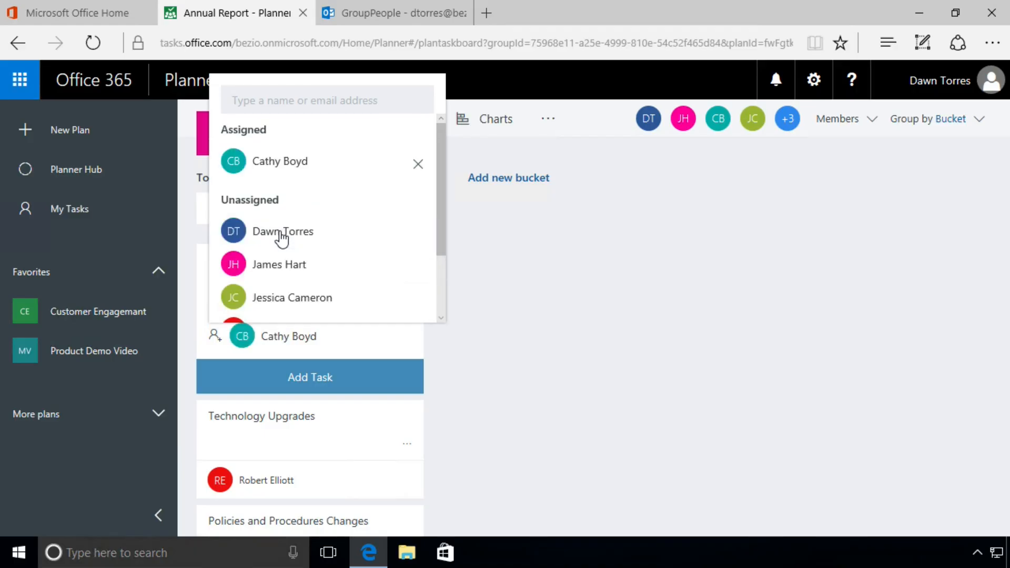
{"action": "left_click", "coordinate": [545, 323]}
{"action": "left_click", "coordinate": [361, 378]}
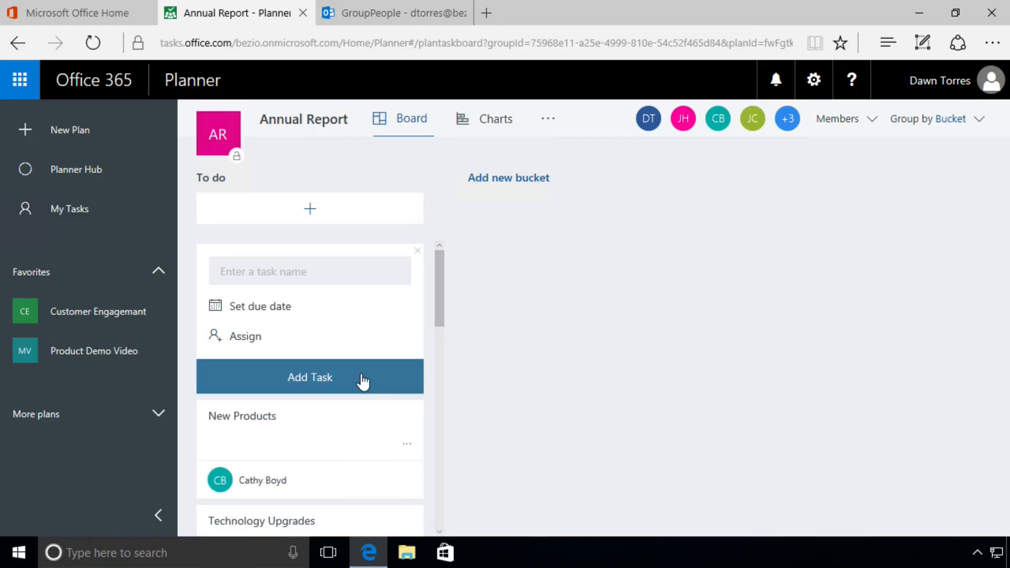
{"action": "left_click", "coordinate": [555, 356]}
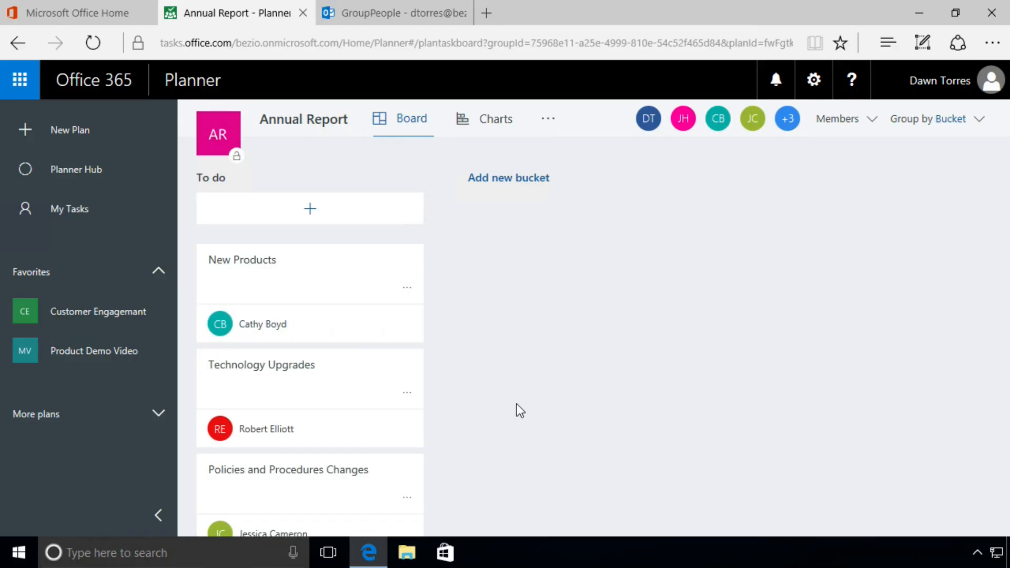
- Assign the Technology Leadership task to the two plan members with the initials JC and JH
{"action": "scroll", "coordinate": [347, 467], "scroll_direction": "down", "scroll_amount": 3}
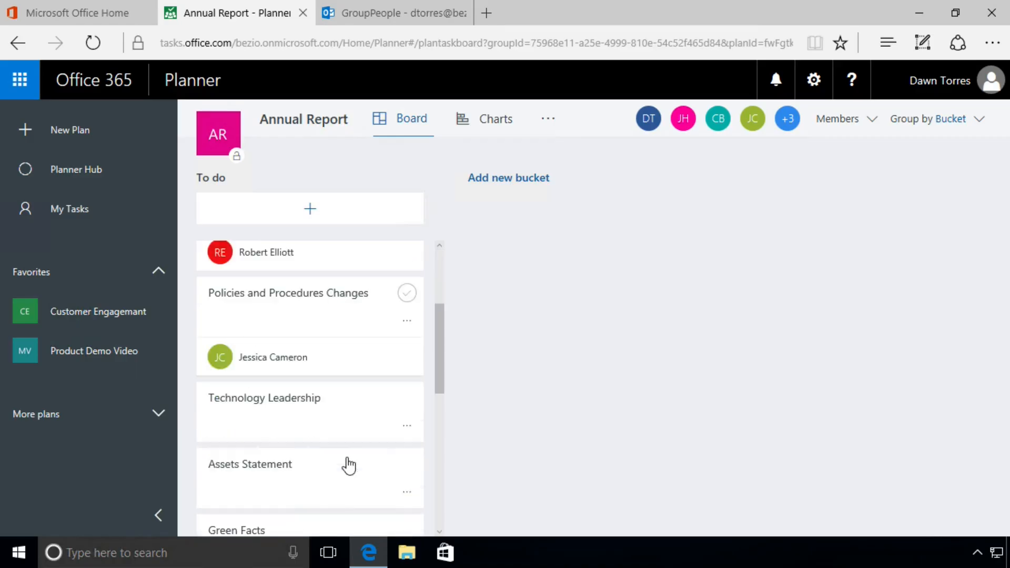
{"action": "left_click", "coordinate": [311, 420]}
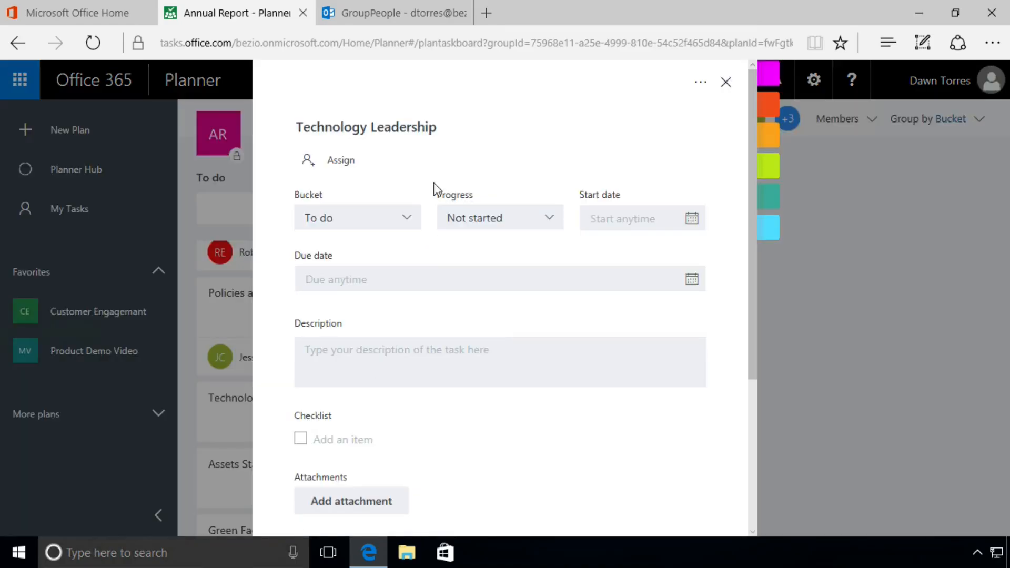
{"action": "left_click", "coordinate": [341, 162]}
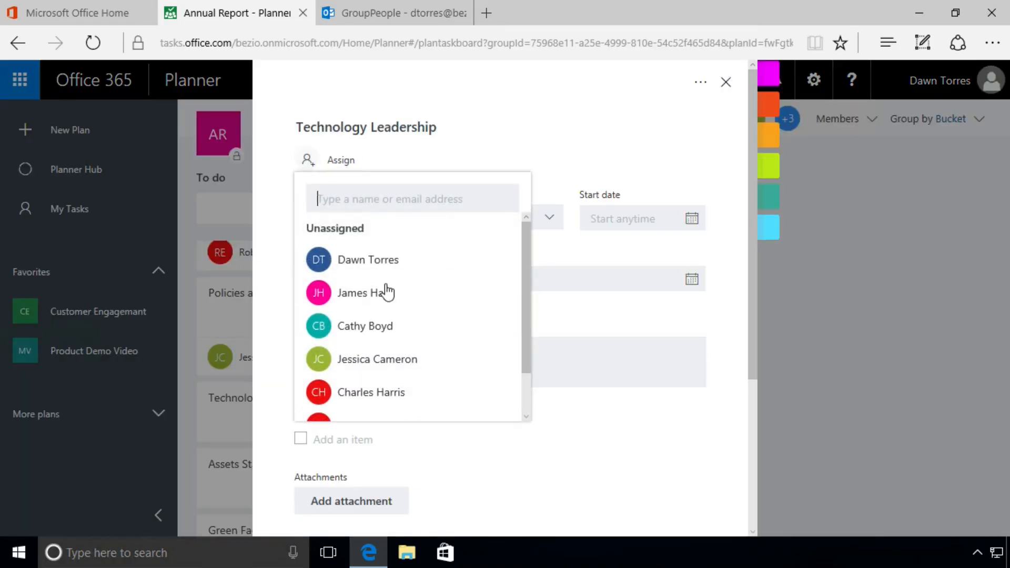
{"action": "left_click", "coordinate": [388, 361]}
{"action": "scroll", "coordinate": [389, 363], "scroll_direction": "down", "scroll_amount": 2}
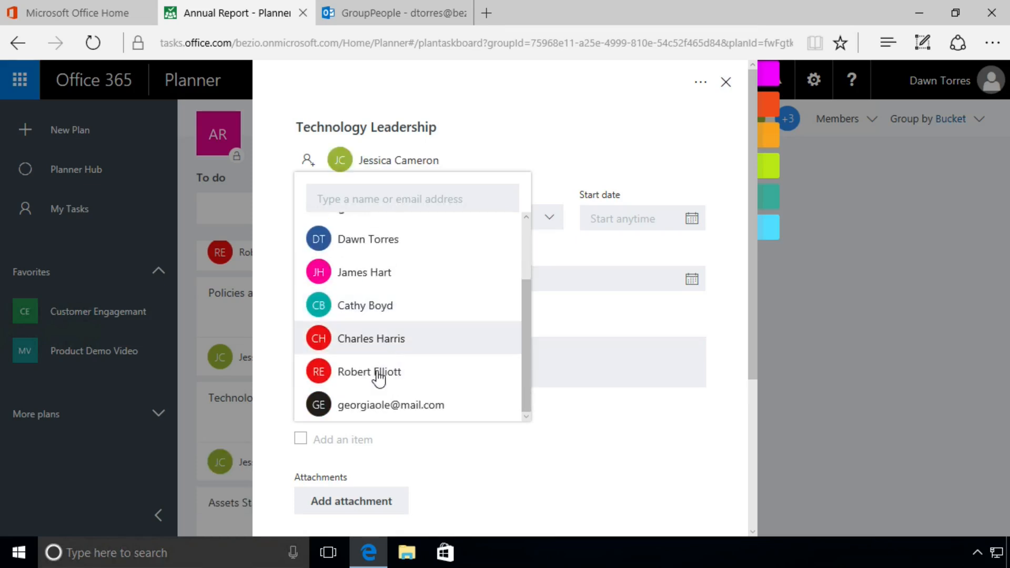
{"action": "left_click", "coordinate": [377, 273]}
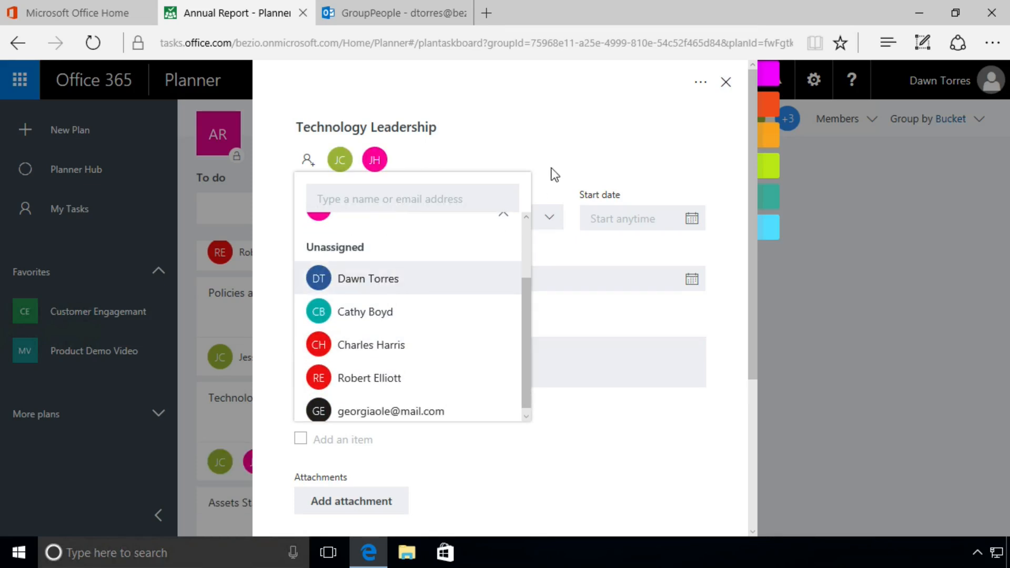
{"action": "left_click", "coordinate": [602, 151]}
{"action": "left_click", "coordinate": [829, 329]}
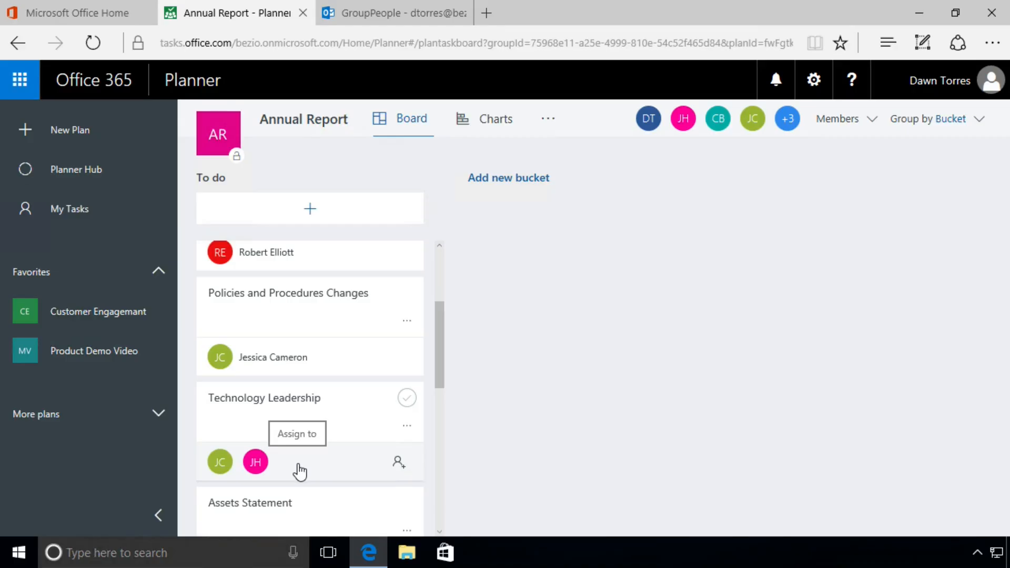
- Remove the assigned member from the Technology Upgrades task directly on the board
{"action": "scroll", "coordinate": [300, 470], "scroll_direction": "down", "scroll_amount": 1}
{"action": "scroll", "coordinate": [300, 471], "scroll_direction": "up", "scroll_amount": 5}
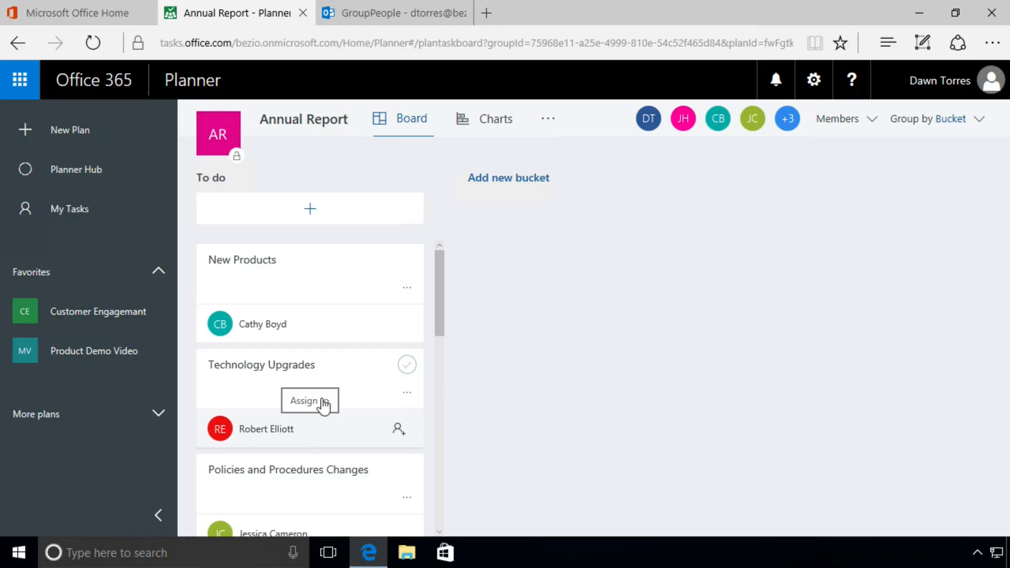
{"action": "left_click", "coordinate": [327, 439]}
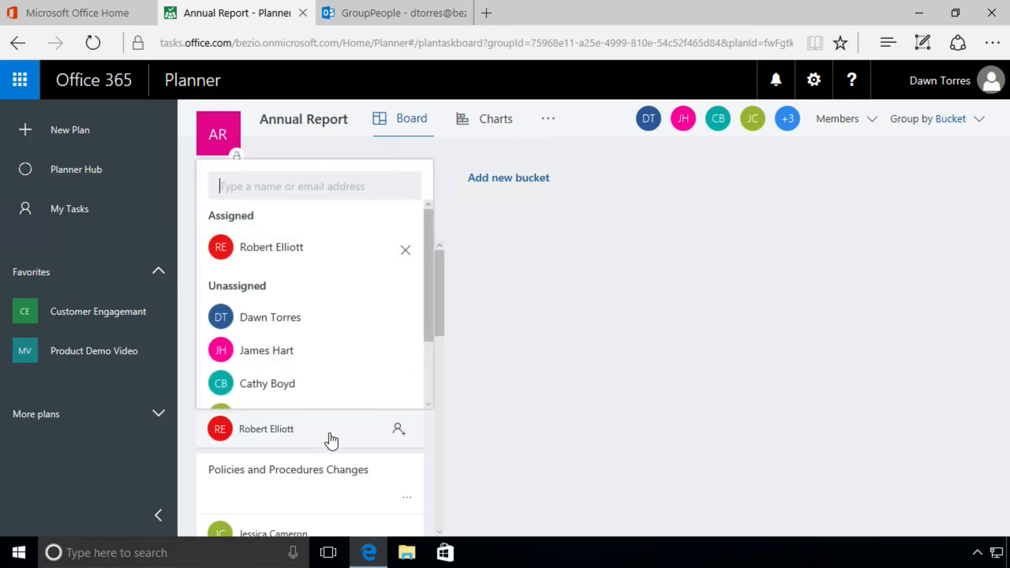
{"action": "left_click", "coordinate": [405, 251]}
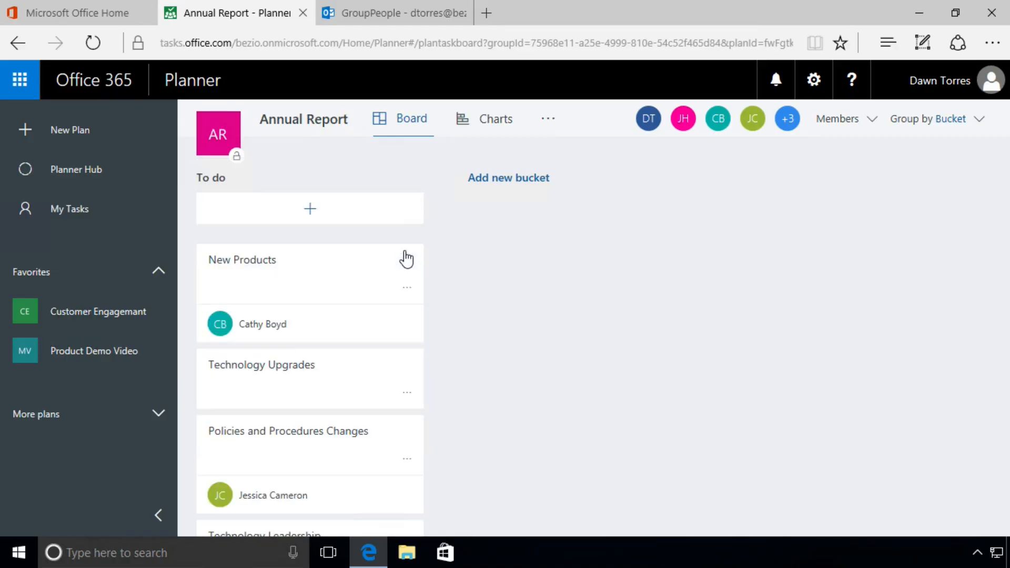
- Assign the Technology Upgrades task to the plan member with the initials CB through its details, and close them
{"action": "left_click", "coordinate": [328, 400]}
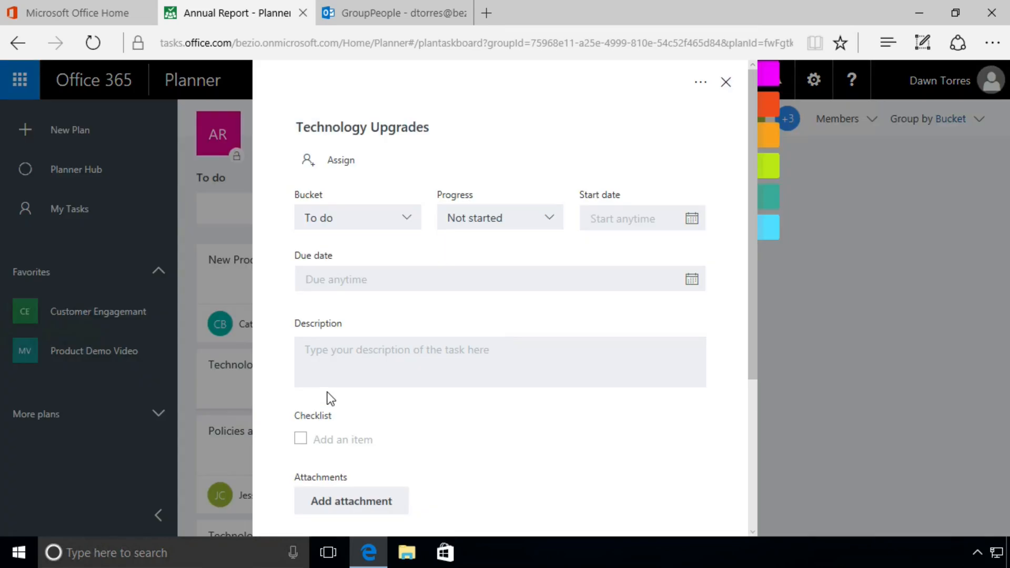
{"action": "left_click", "coordinate": [347, 164]}
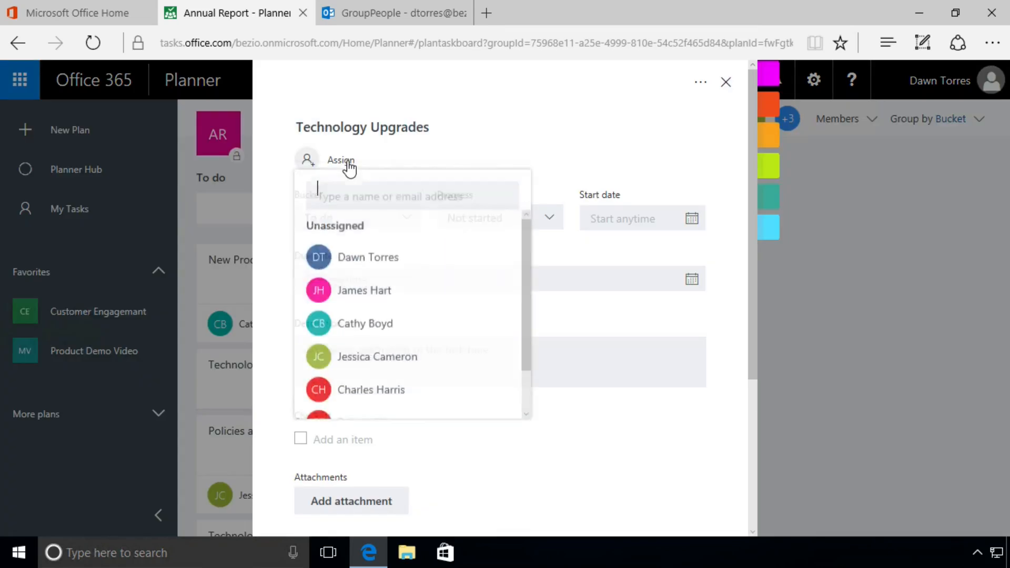
{"action": "scroll", "coordinate": [384, 394], "scroll_direction": "down", "scroll_amount": 2}
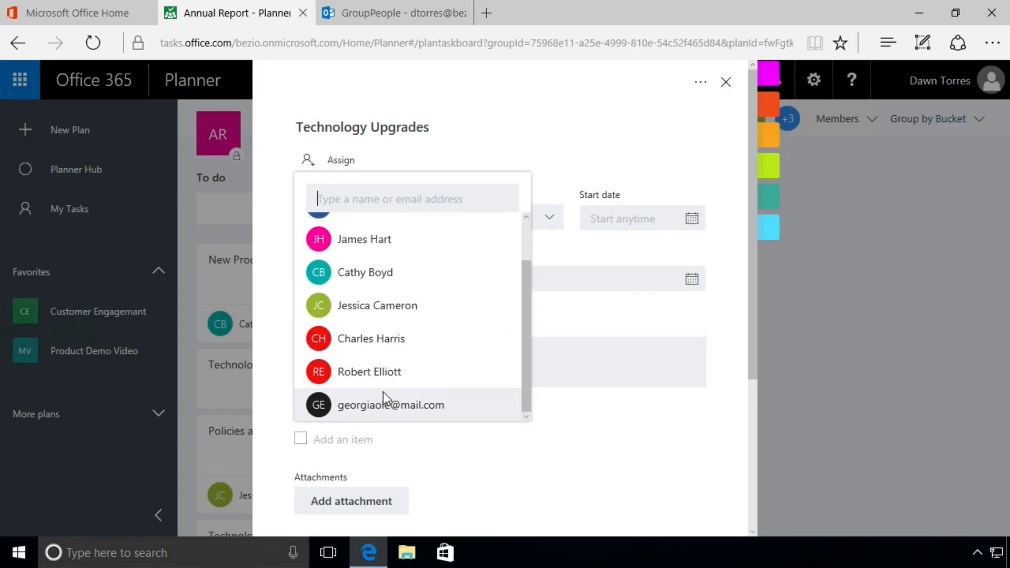
{"action": "left_click", "coordinate": [380, 284]}
{"action": "left_click", "coordinate": [603, 146]}
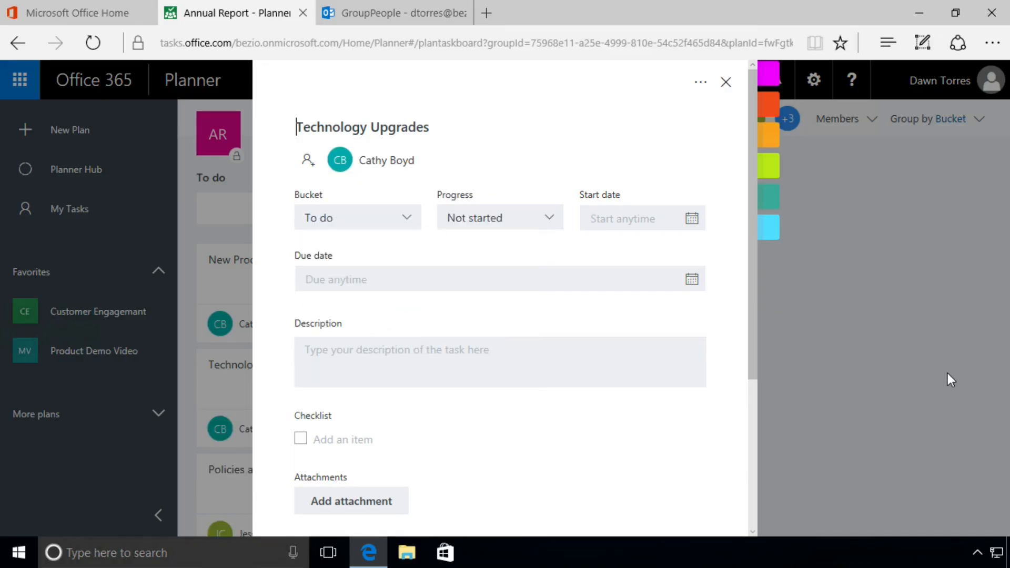
{"action": "left_click", "coordinate": [810, 372]}
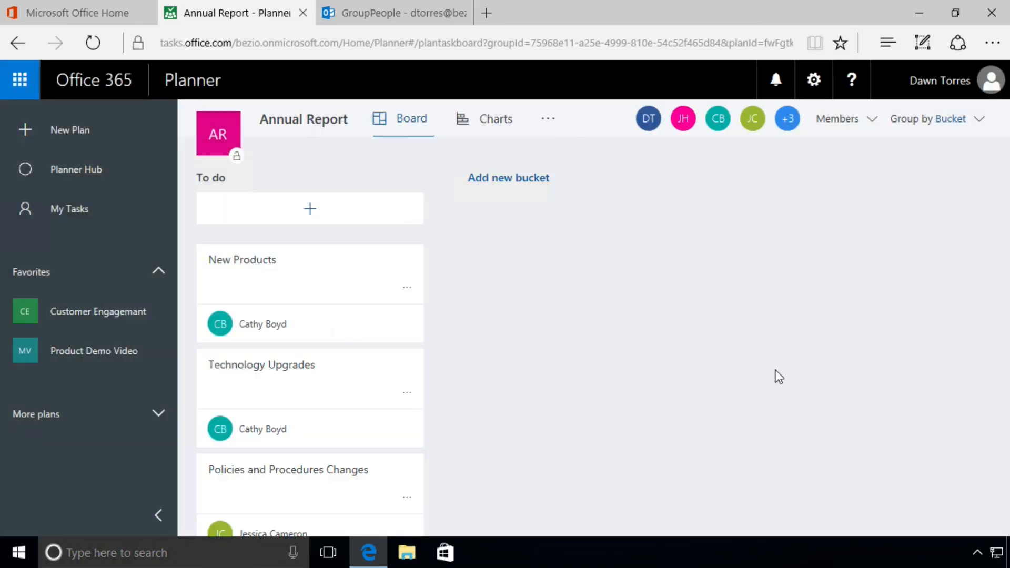
- Give the New Products task the description "This is a list of the new products we rolled out this past year." and show it on the card
{"action": "left_click", "coordinate": [323, 280]}
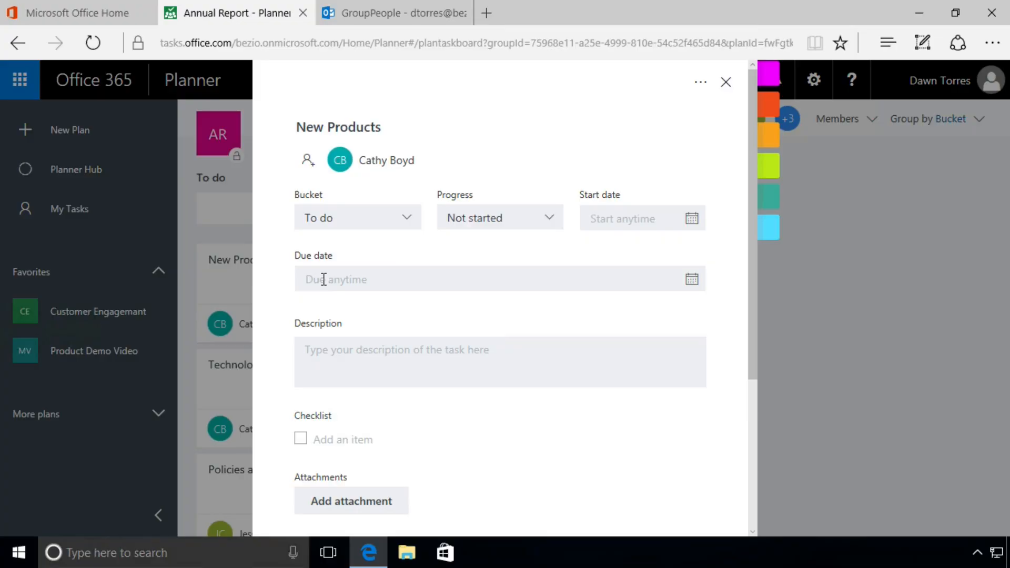
{"action": "left_click", "coordinate": [352, 355]}
{"action": "type", "text": "Thi"}
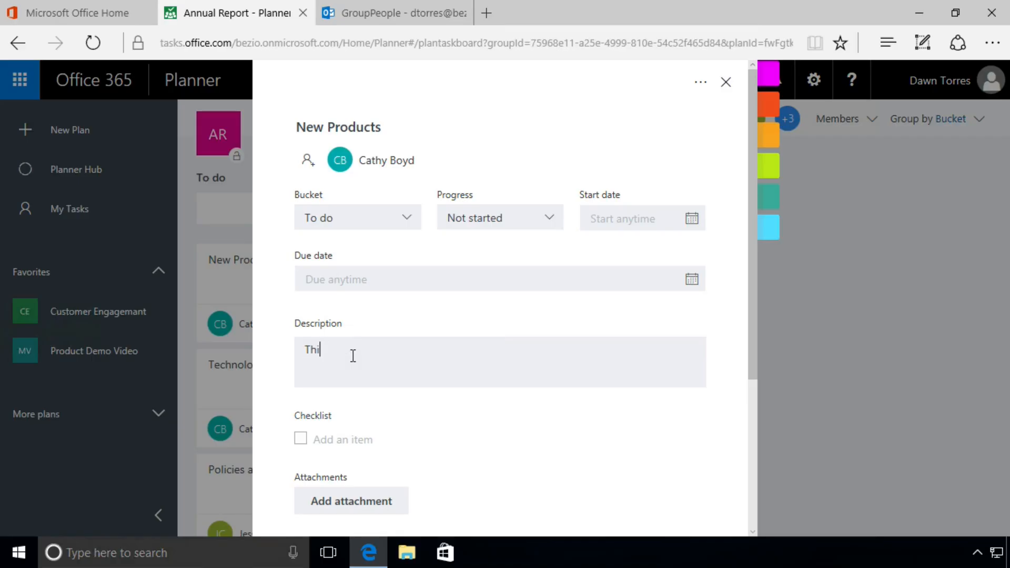
{"action": "type", "text": "s is a list of the new products we rolled out this past year."}
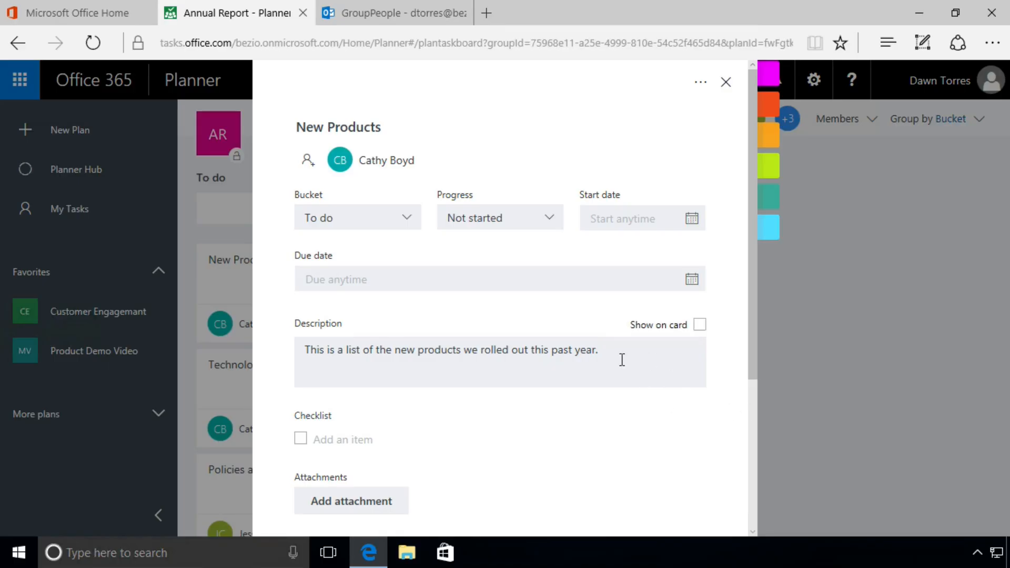
{"action": "left_click", "coordinate": [700, 327]}
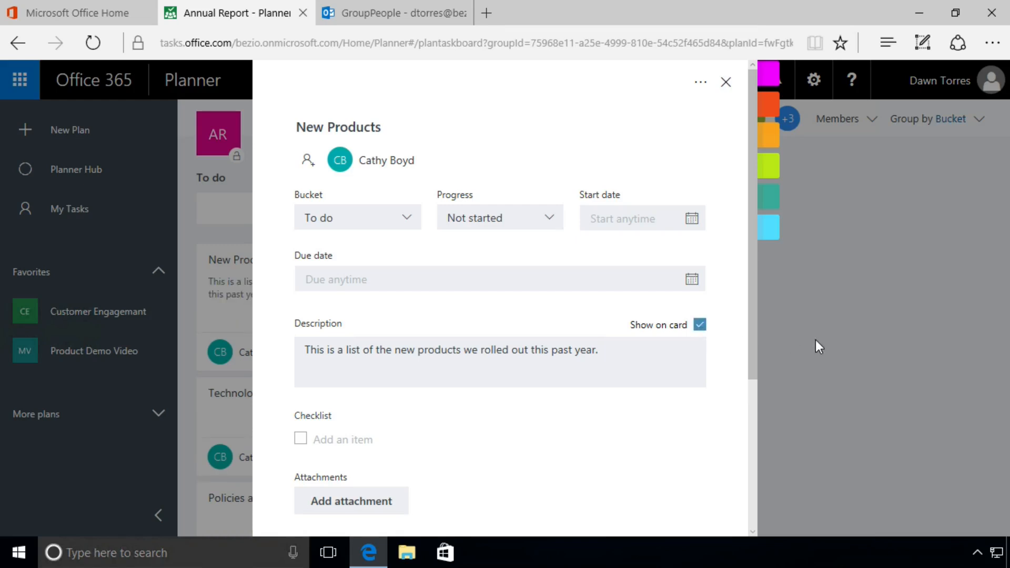
{"action": "left_click", "coordinate": [818, 347]}
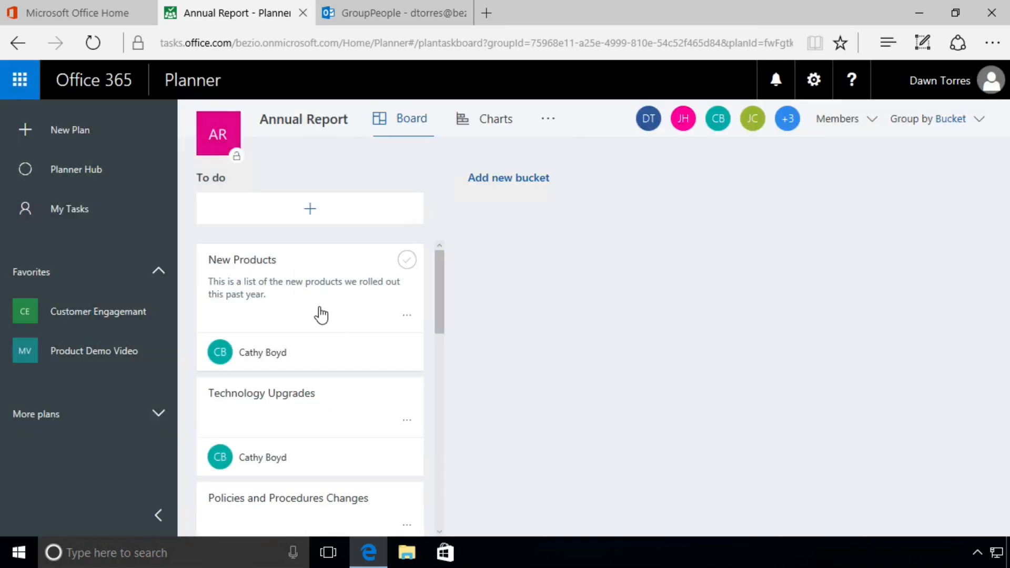